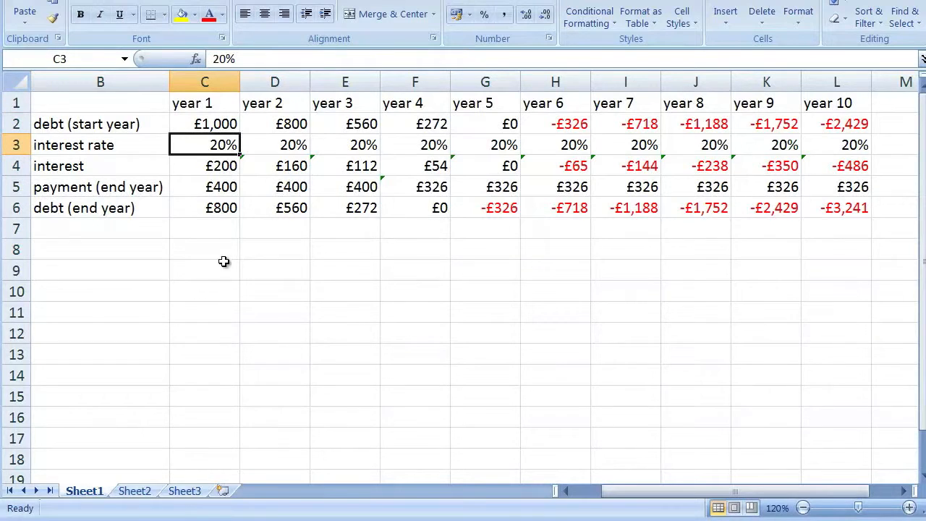
Add an "interest rate" label in B8 with the value 20% in C8, below the debt table
click(215, 184)
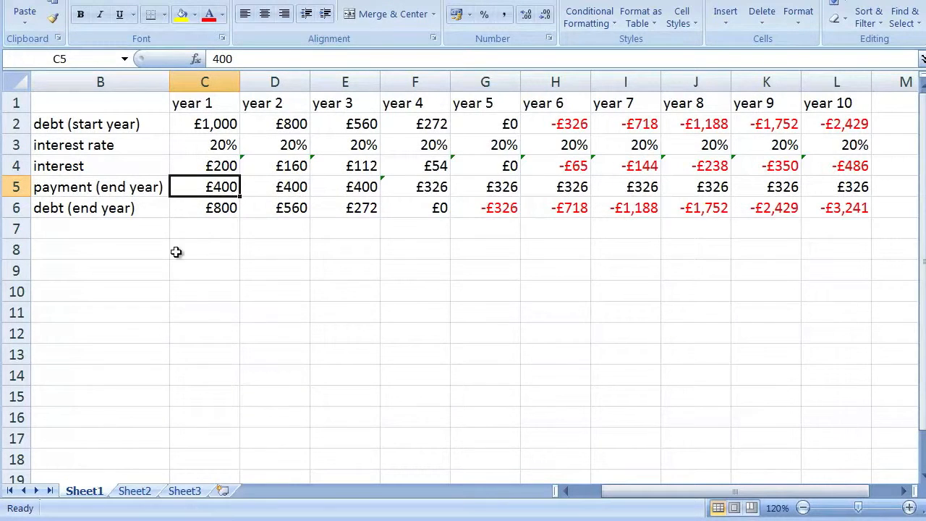
click(146, 253)
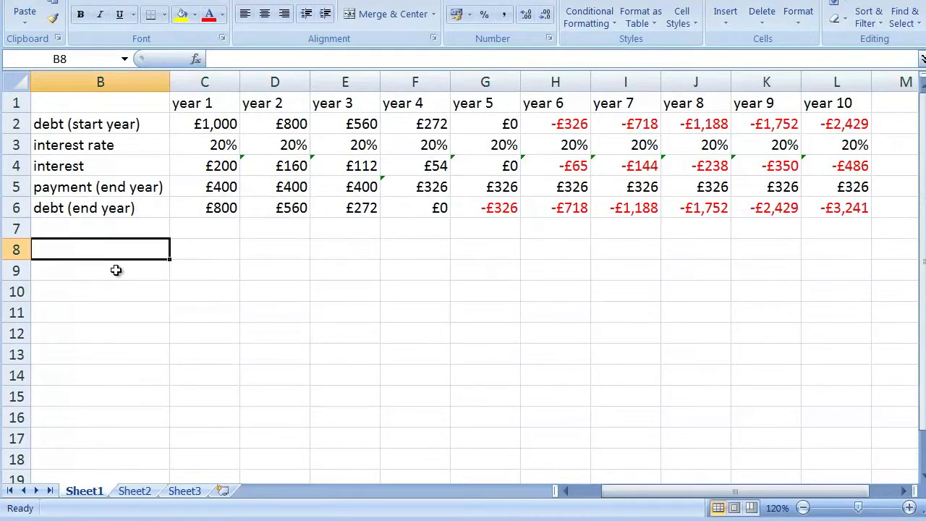
text(interest rate)
key(Tab)
text(20%)
key(Return)
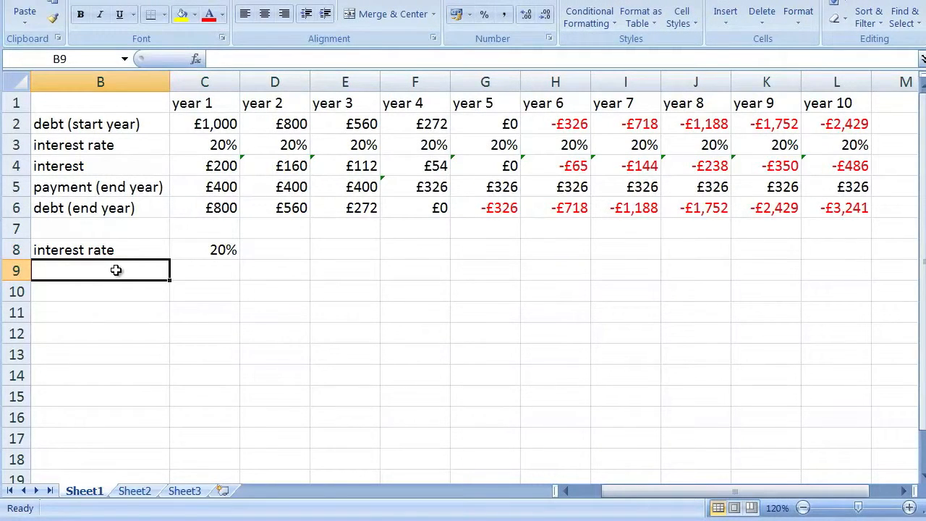
Add a "# payments" label in B9 with the value 4 in C9
text(# payments)
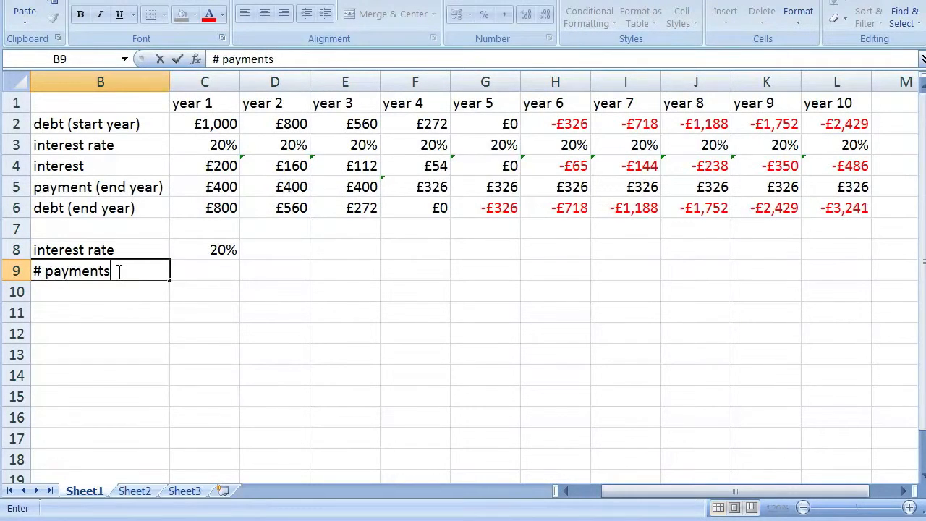
key(Tab)
text(4)
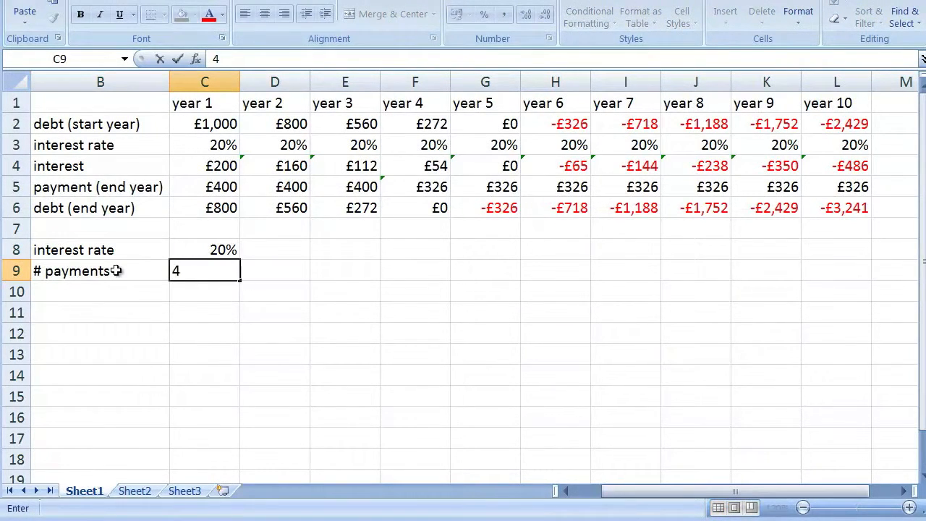
key(Return)
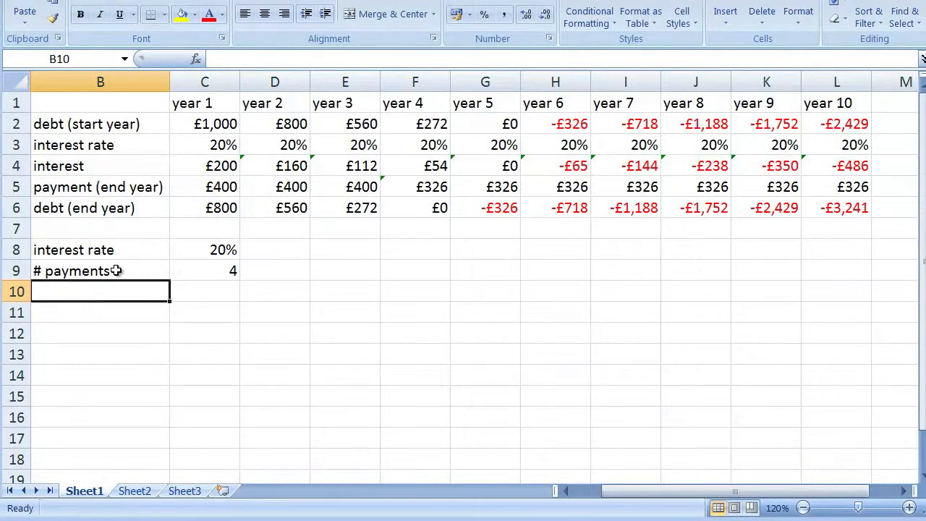
Add a "value of loan" label in B10 with the amount £1000 in C10
text(value of loan)
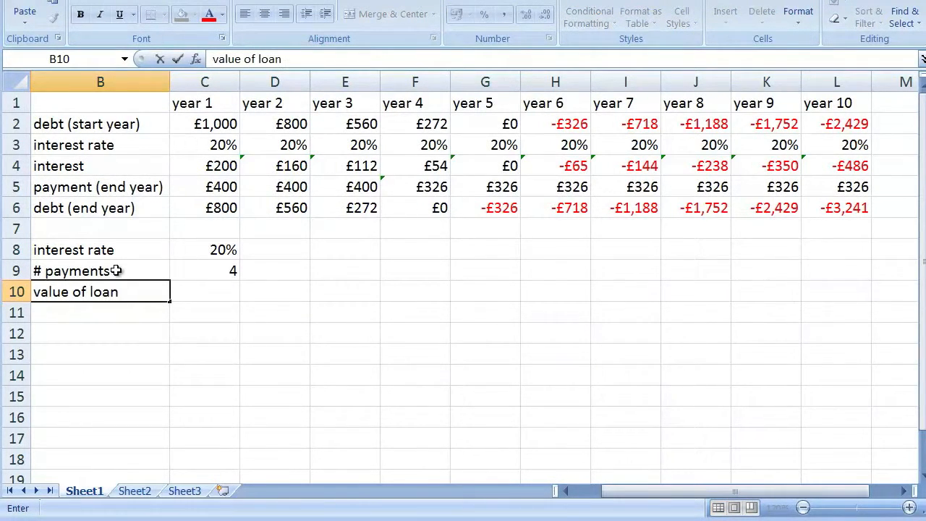
key(Tab)
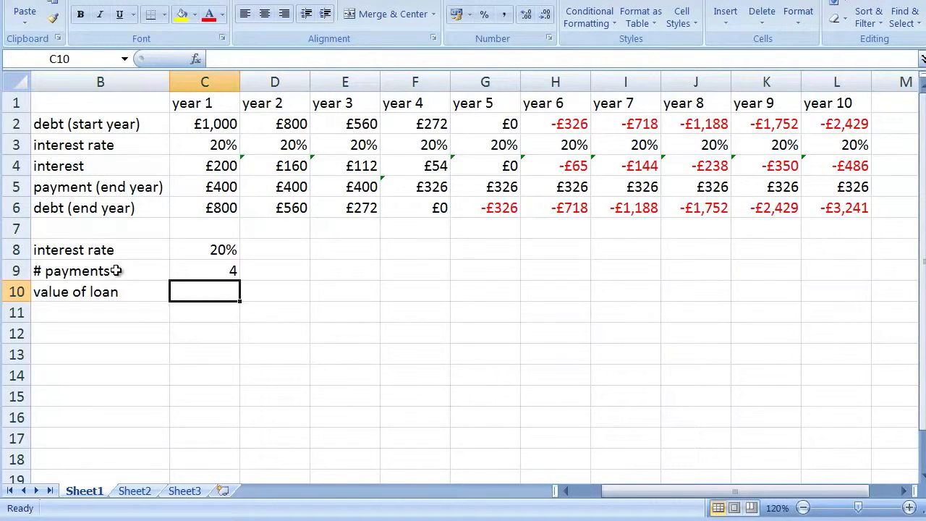
text(£1000)
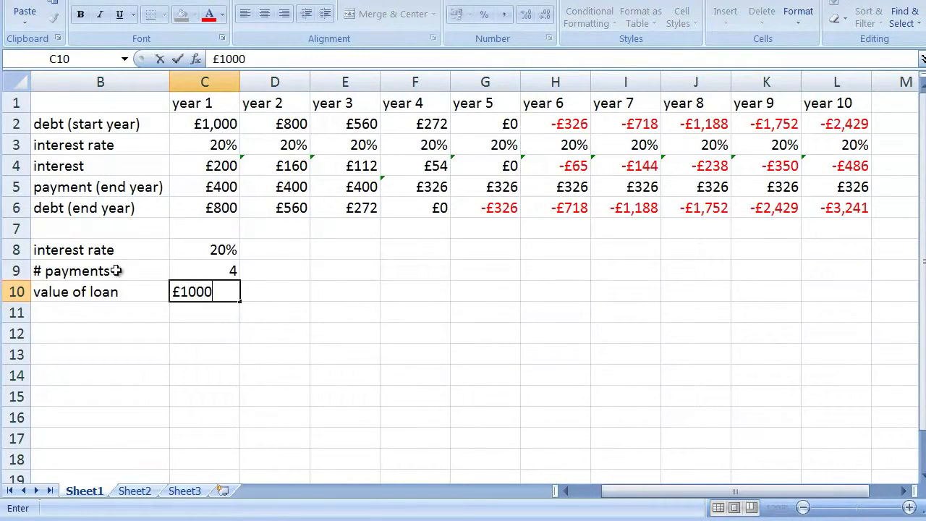
key(Return)
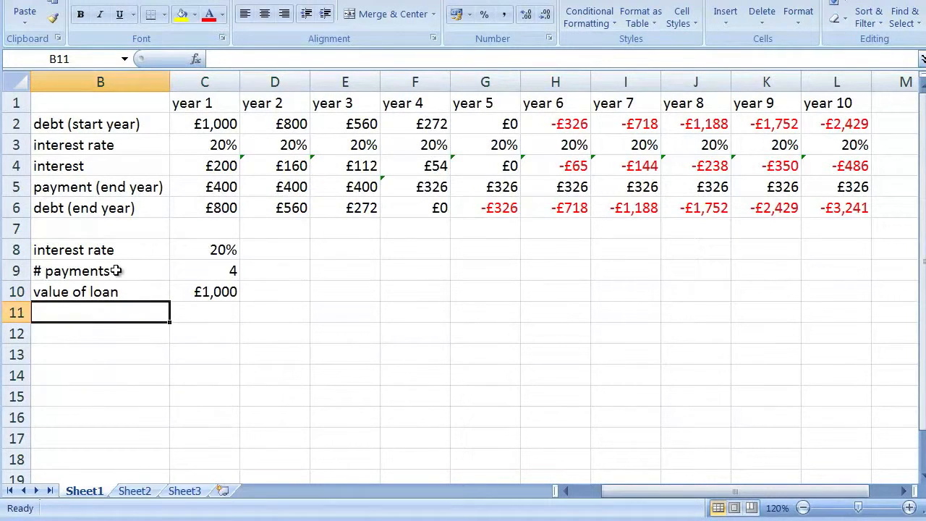
Label B11 "payment" and calculate the loan payment in C11 with =PMT(C8,C9,C10)
text(payment)
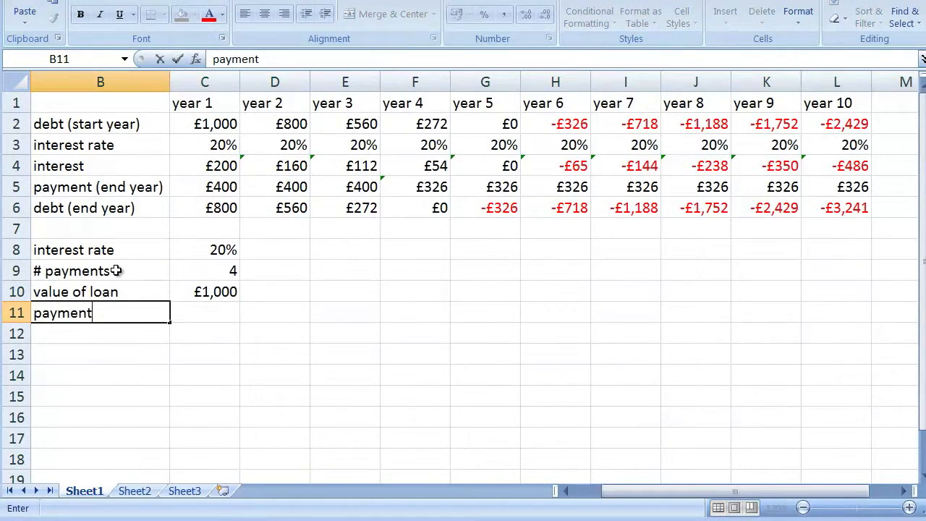
key(Return)
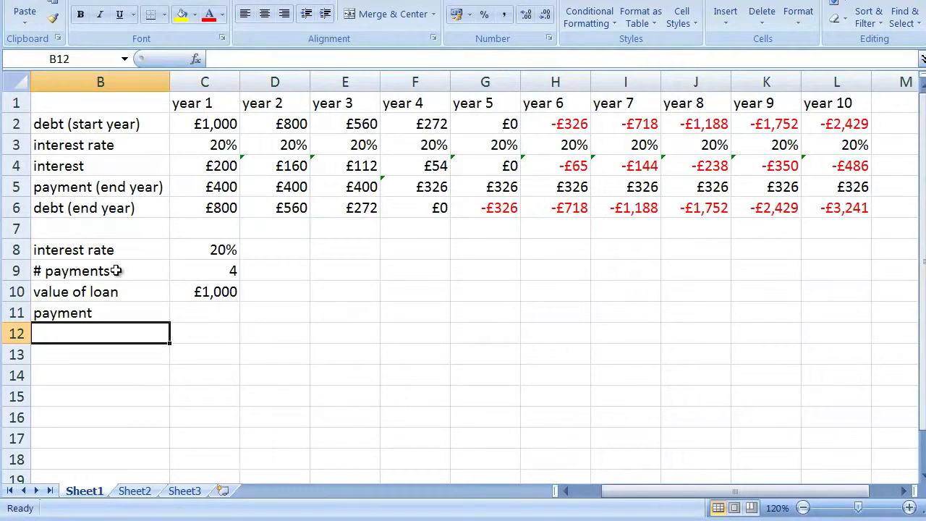
key(Right)
key(Up)
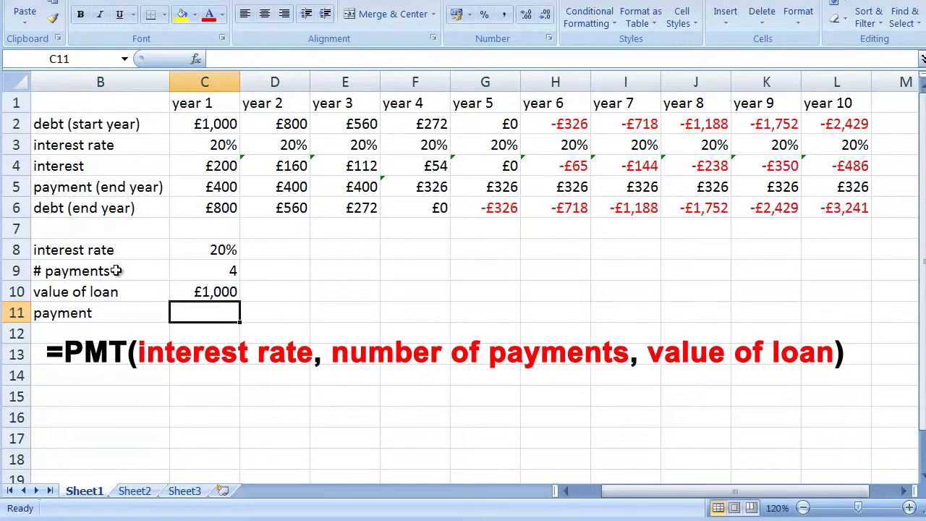
text(=)
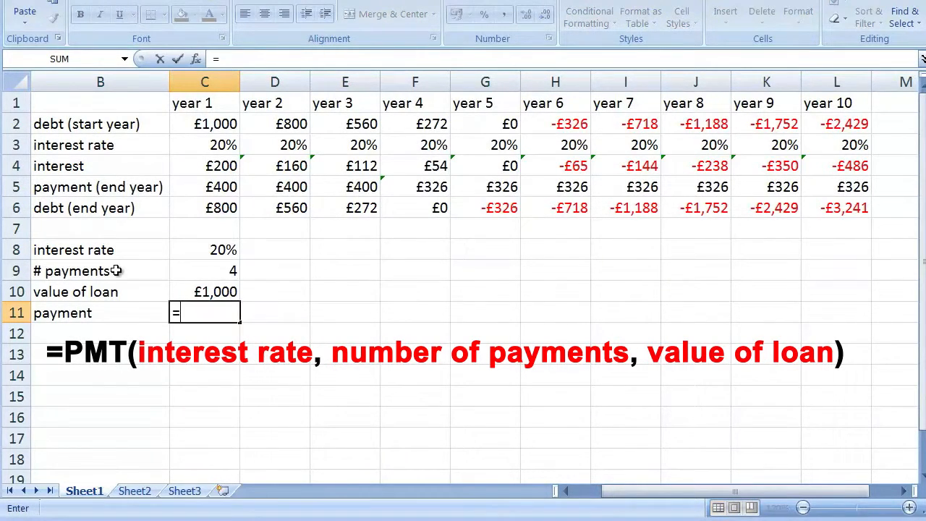
text(PMT()
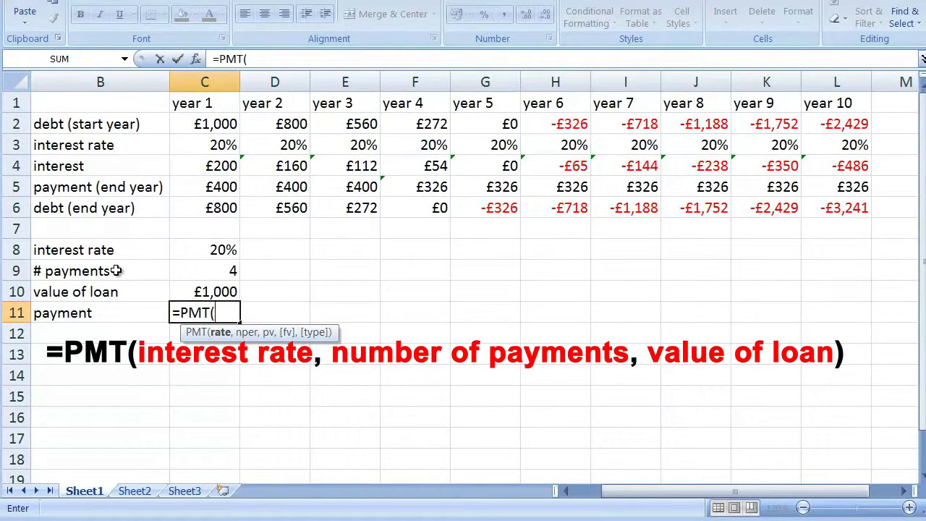
text(C8,)
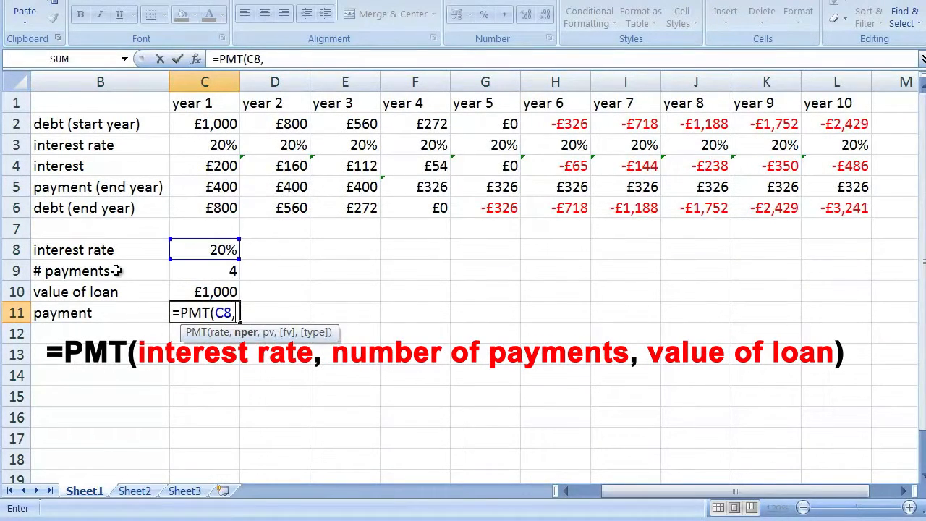
text(C9,C10))
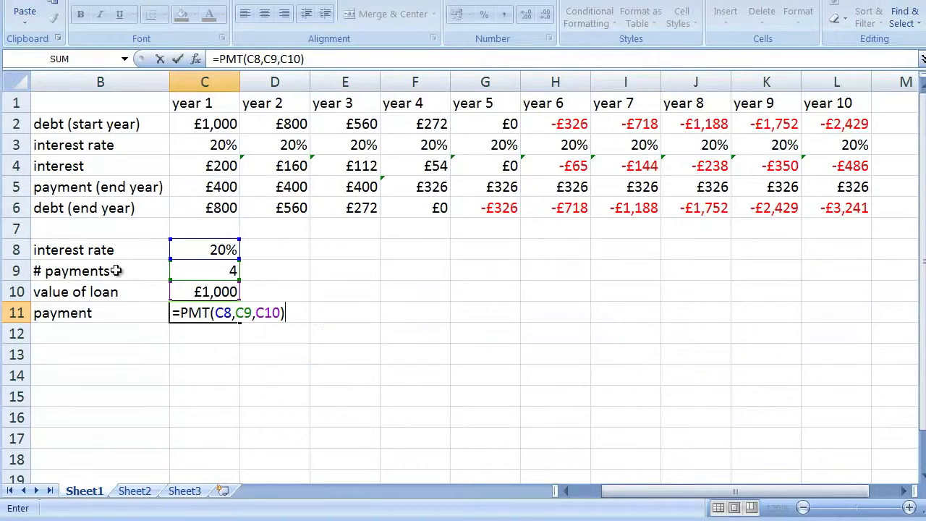
key(ctrl+Return)
key(Return)
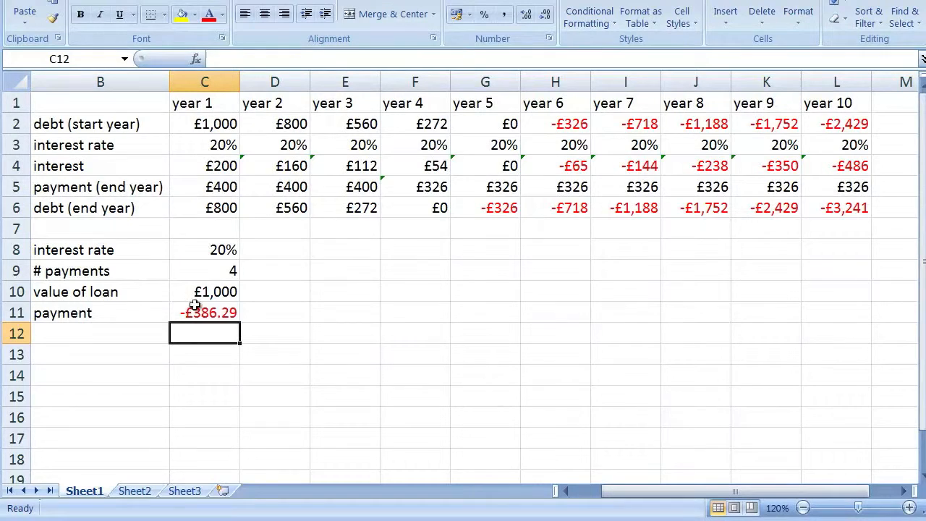
Negate the payment formula in C11 so that it reads =-PMT(C8,C9,C10)
click(230, 316)
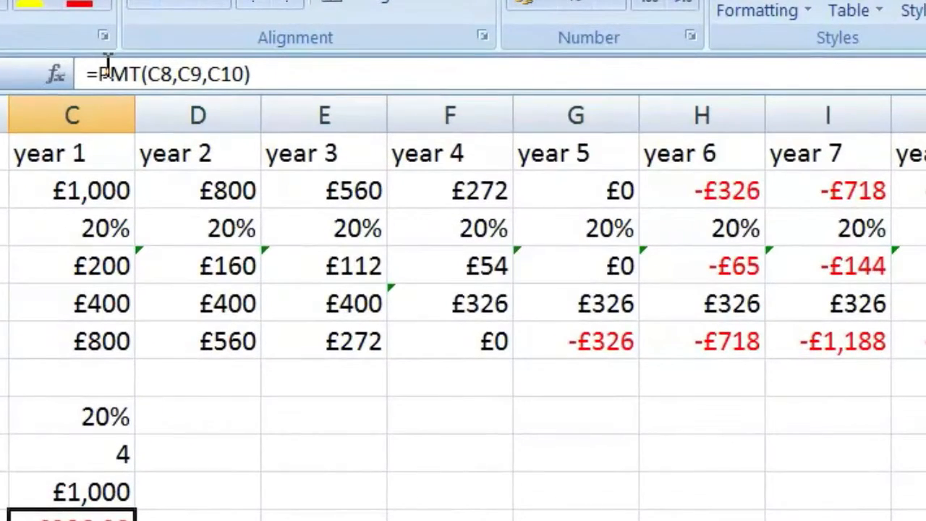
click(101, 73)
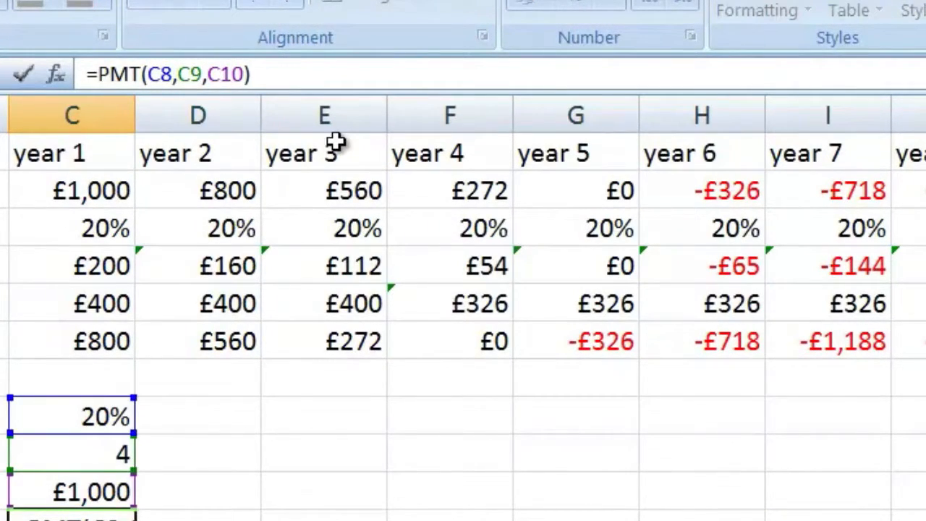
text(-)
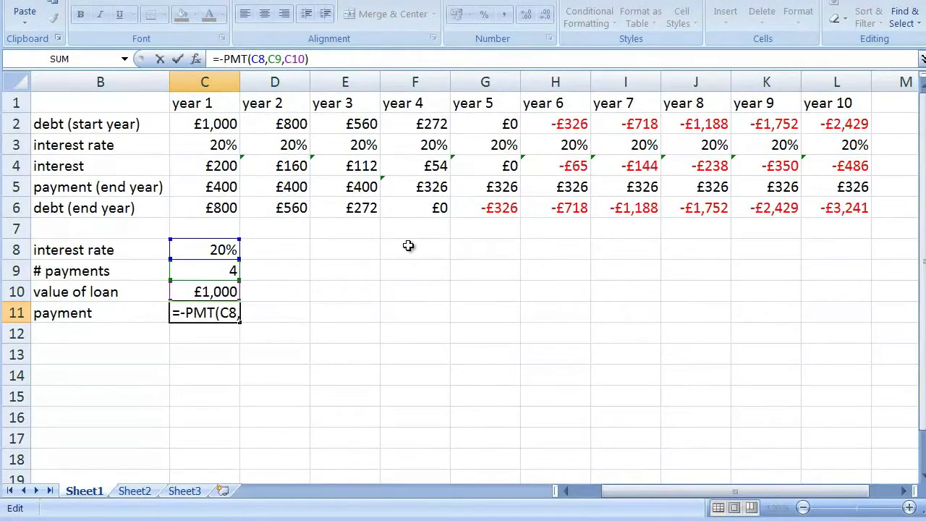
key(Return)
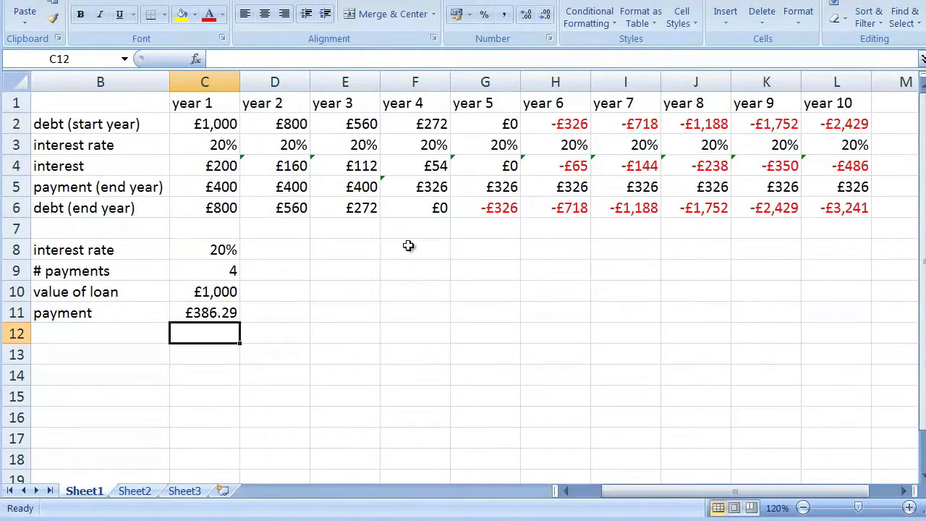
Link the year 1 payment in C5 to the calculated payment with =C11
click(231, 315)
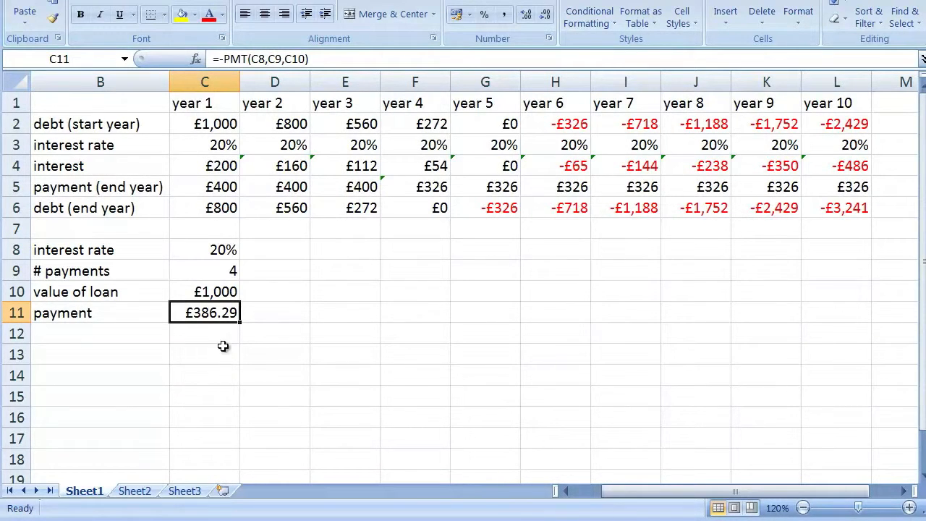
click(228, 186)
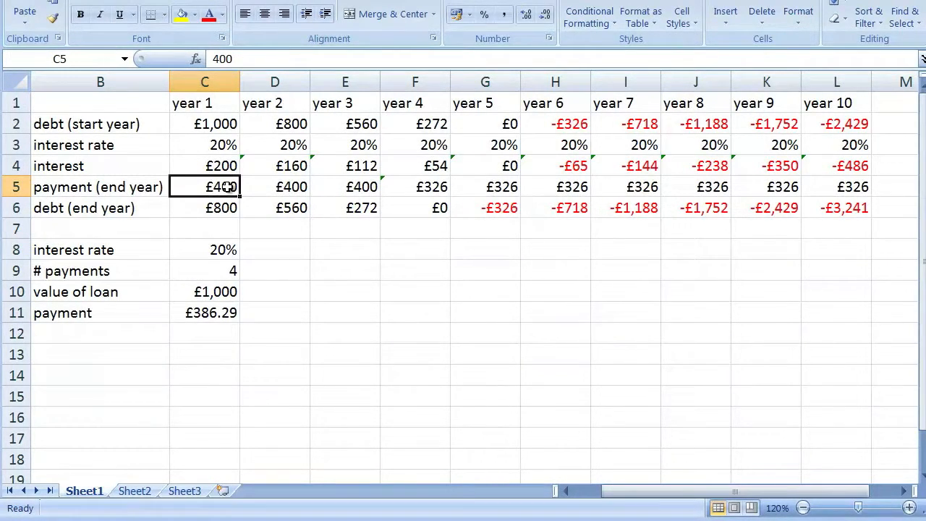
text(=C11)
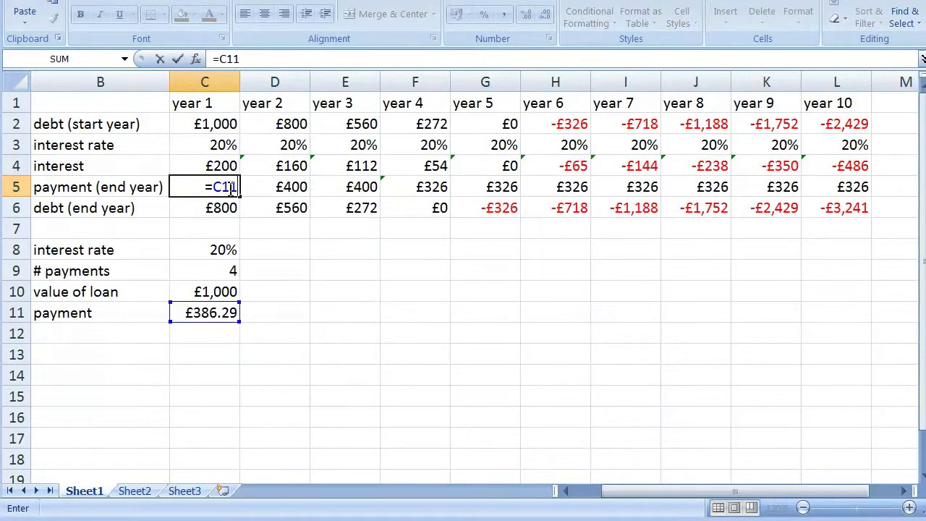
key(Return)
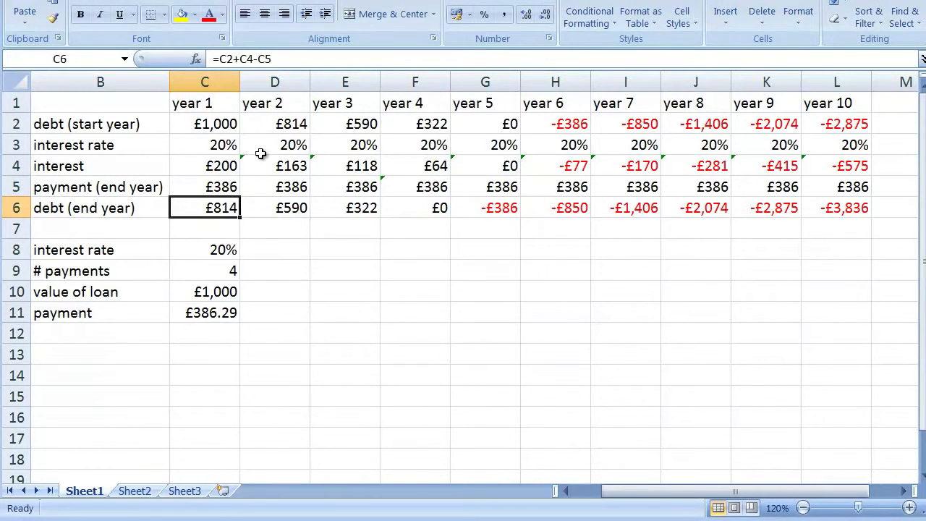
Link the year 1 starting debt in C2 to =C10 and the year 1 interest rate in C3 to =C8
click(227, 125)
text(=)
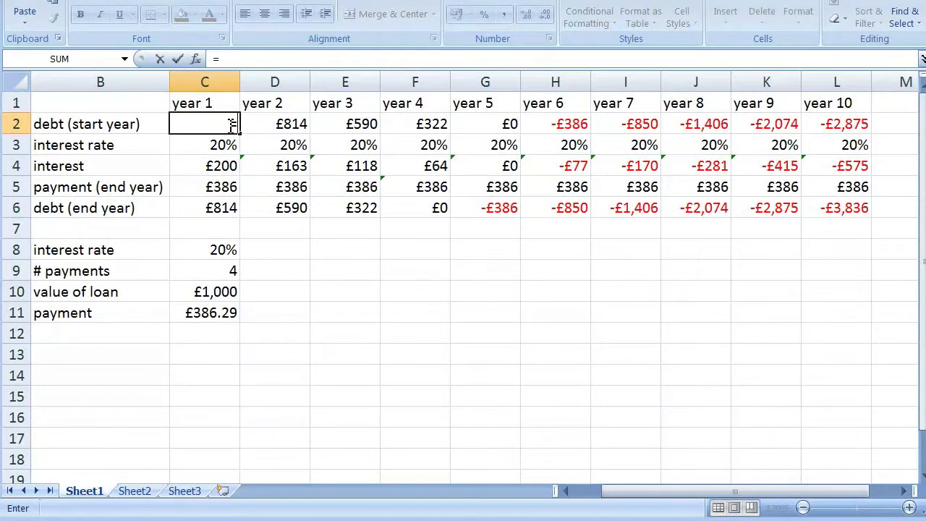
text(C10)
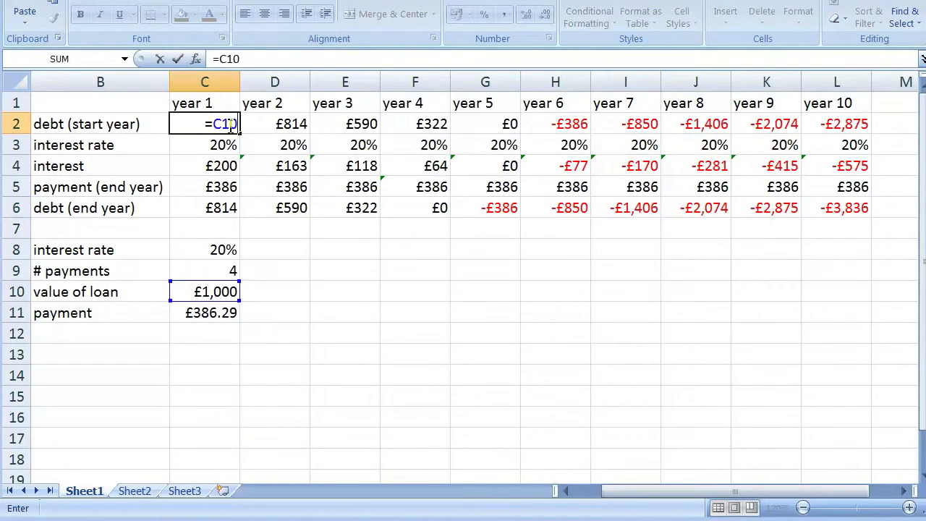
key(Return)
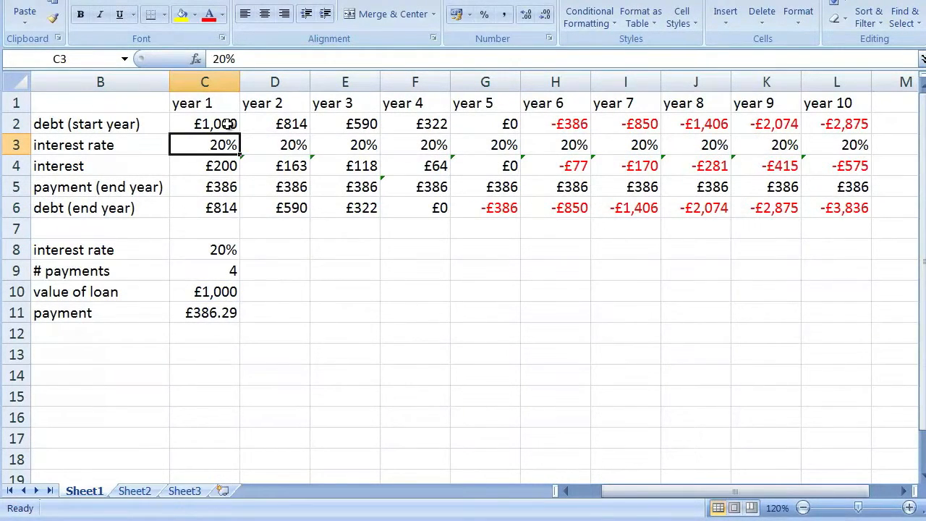
text(=C8)
key(Return)
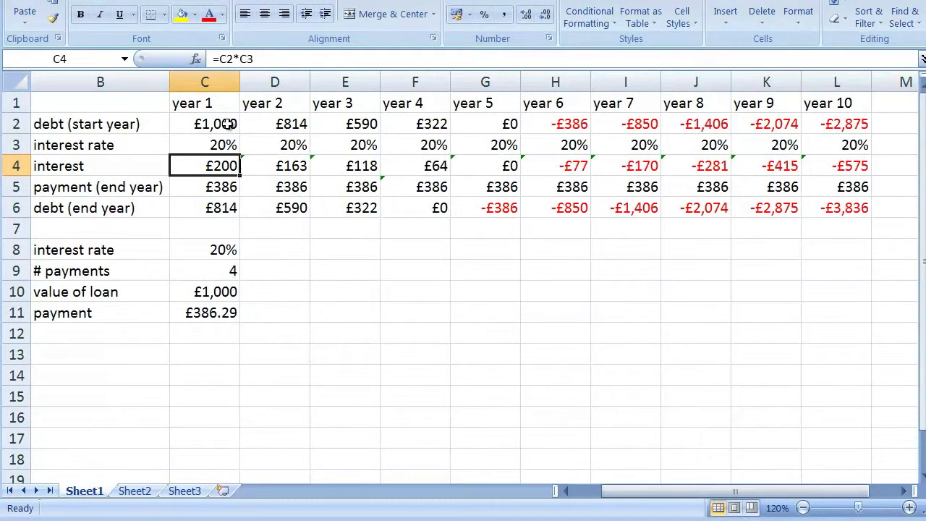
Set the year 2 payment in D5 to =C5 and fill the formula across to year 10 in L5
click(293, 187)
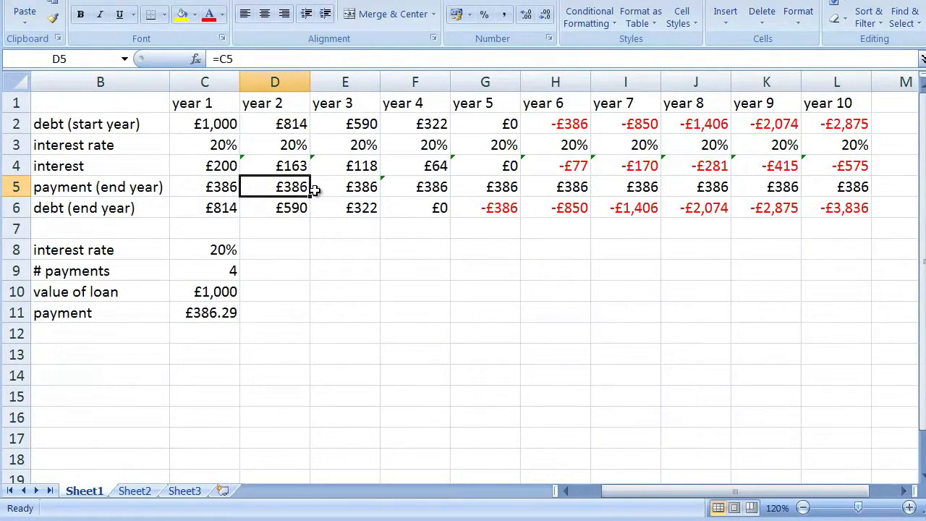
text(=)
key(Left)
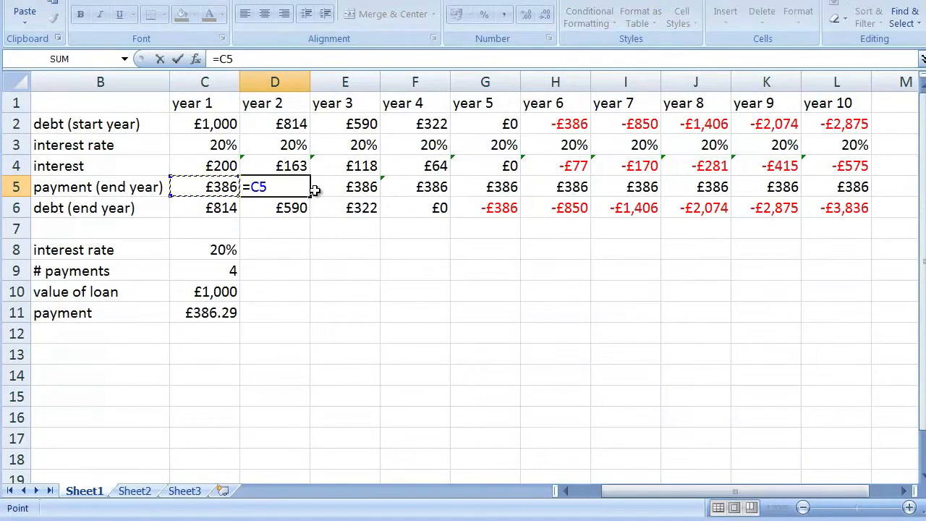
key(Return)
click(284, 186)
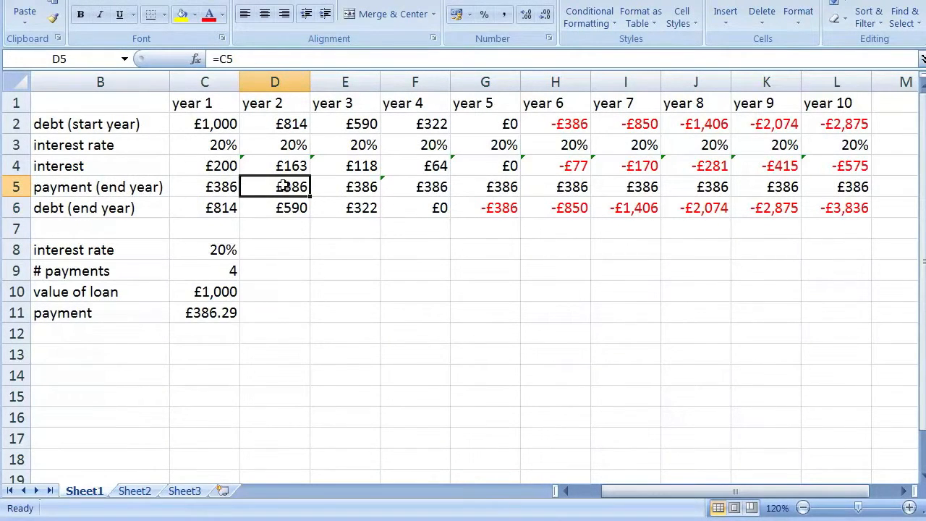
drag(311, 198, 878, 203)
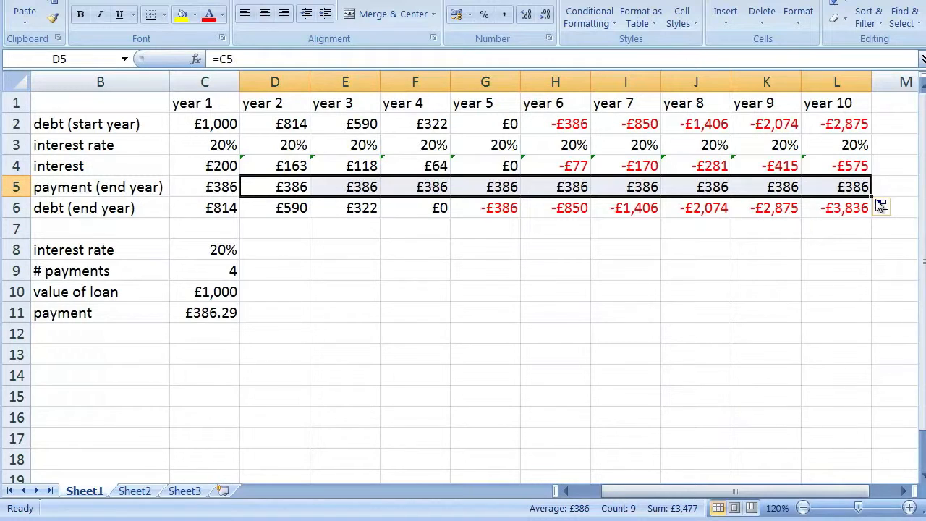
click(429, 207)
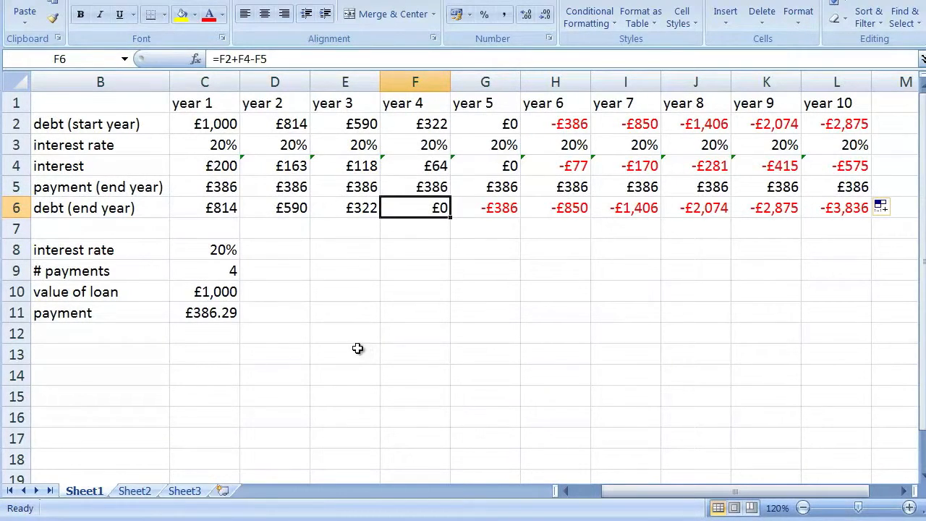
Label cell B12, below the payment row, as "total cost"
click(129, 332)
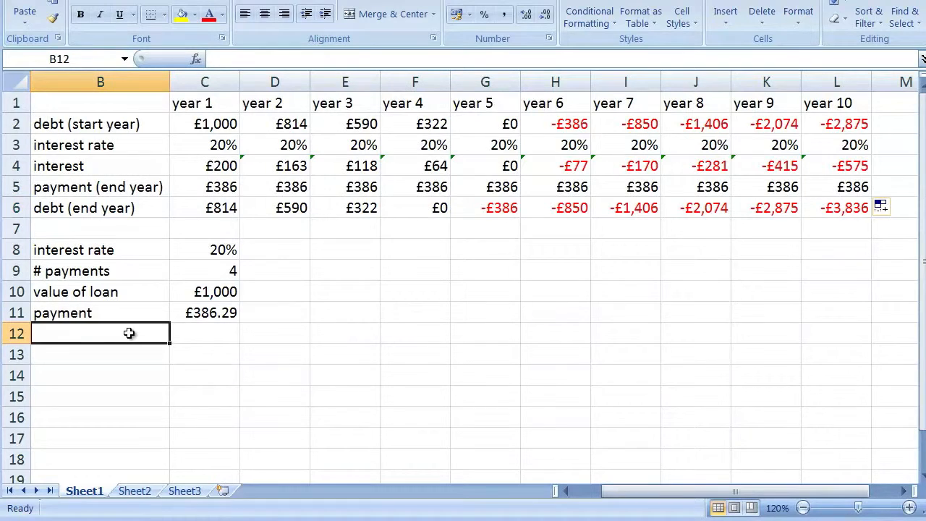
text(total cost)
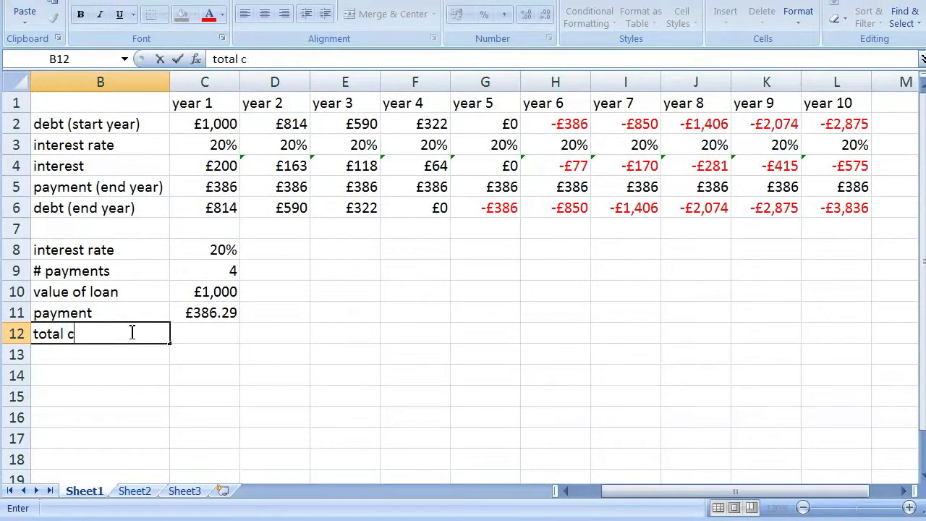
key(Return)
key(Up)
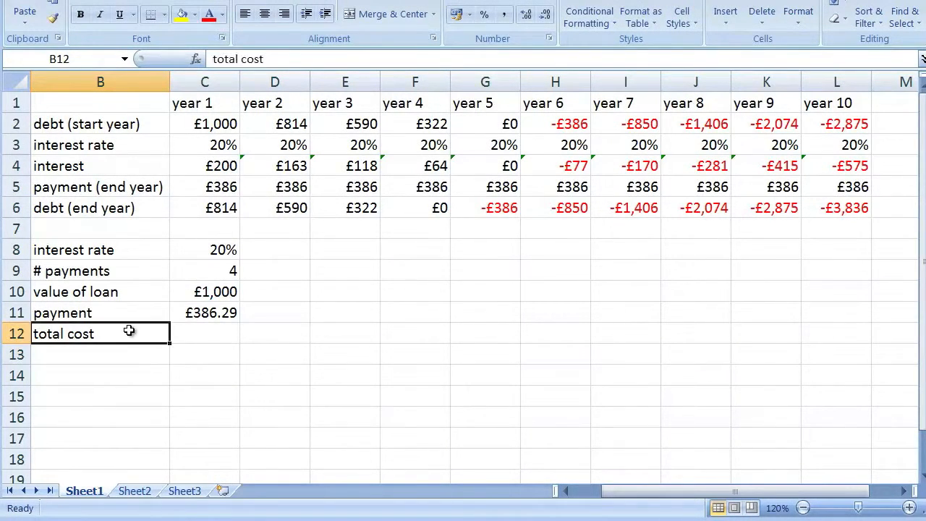
Calculate the total cost in C12 by multiplying the payment by the number of payments with =C11*C9
key(Right)
text(=)
key(Up)
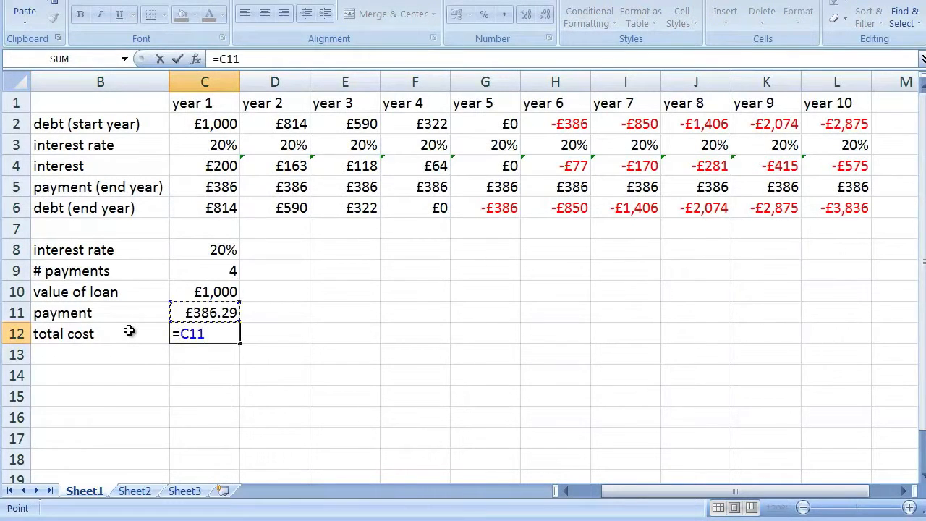
text(*)
key(Up)
key(Up)
key(Up)
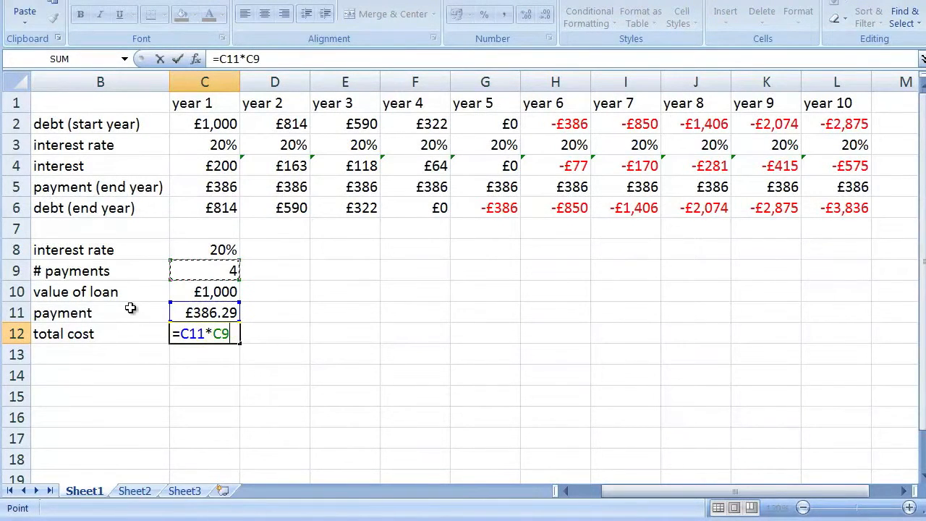
key(Return)
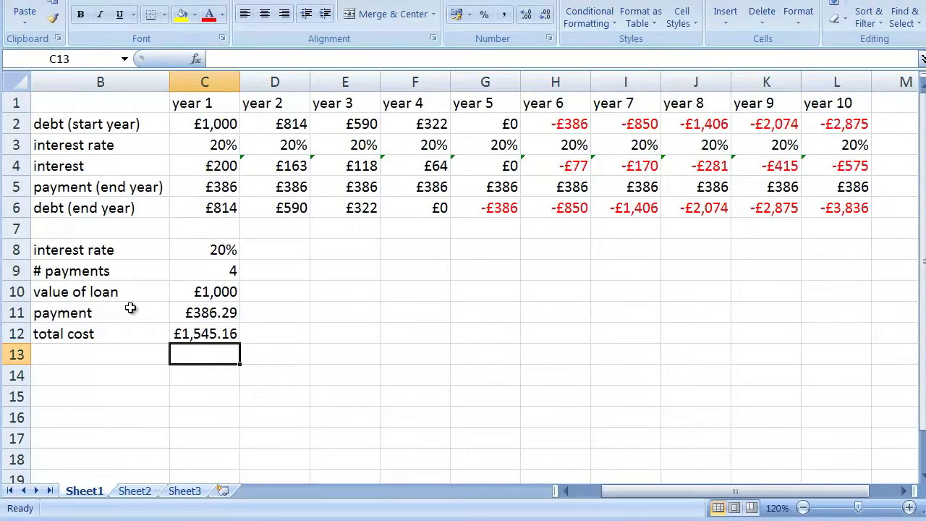
Label cell B13, below the total cost row, as "total interest"
key(Left)
text(total i)
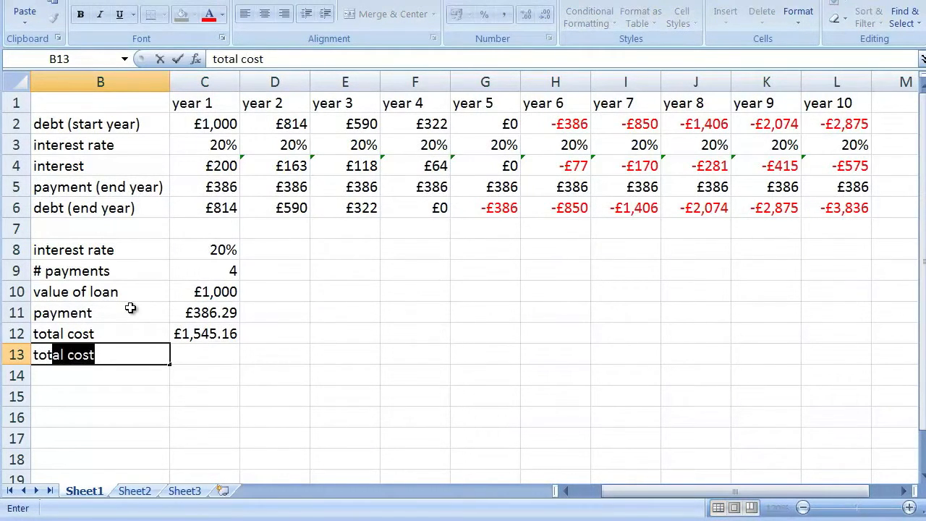
text(rest)
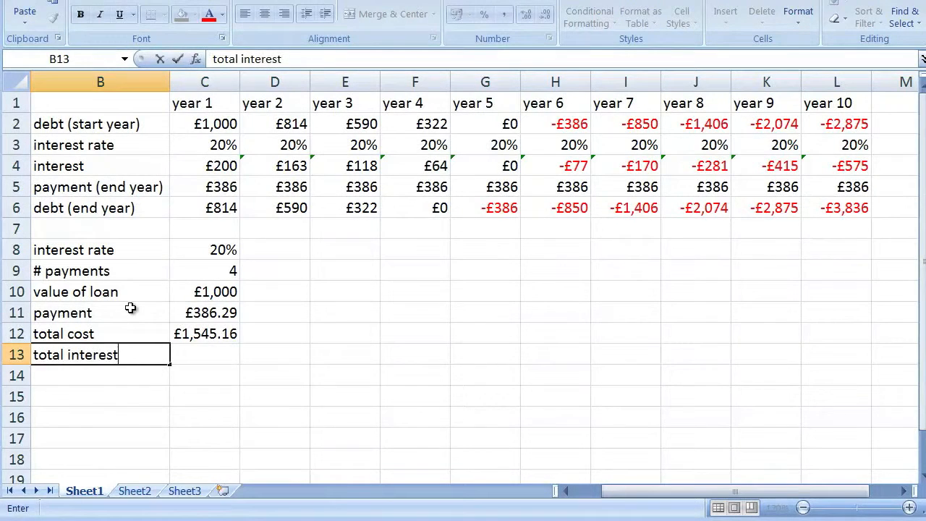
key(Tab)
Calculate the total interest in C13 by subtracting the loan value from the total cost with =C12-C10
text(=)
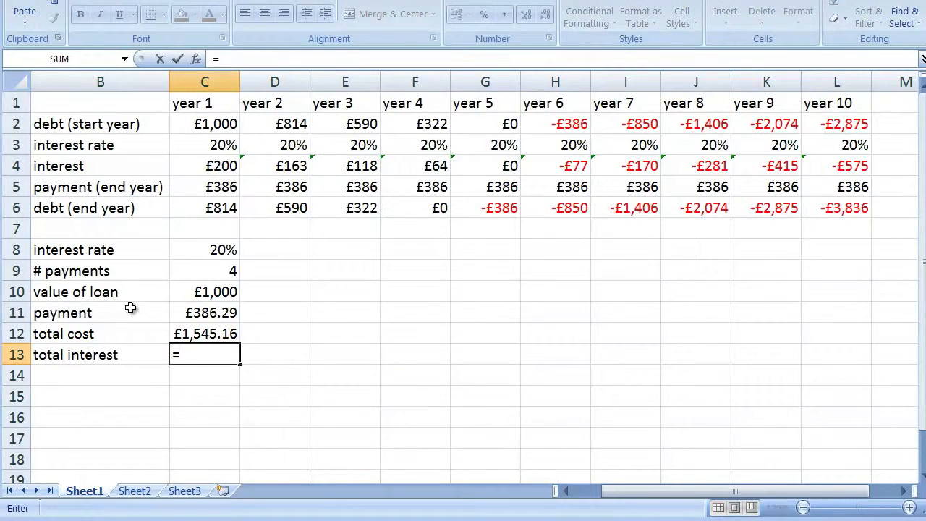
key(Up)
text(-)
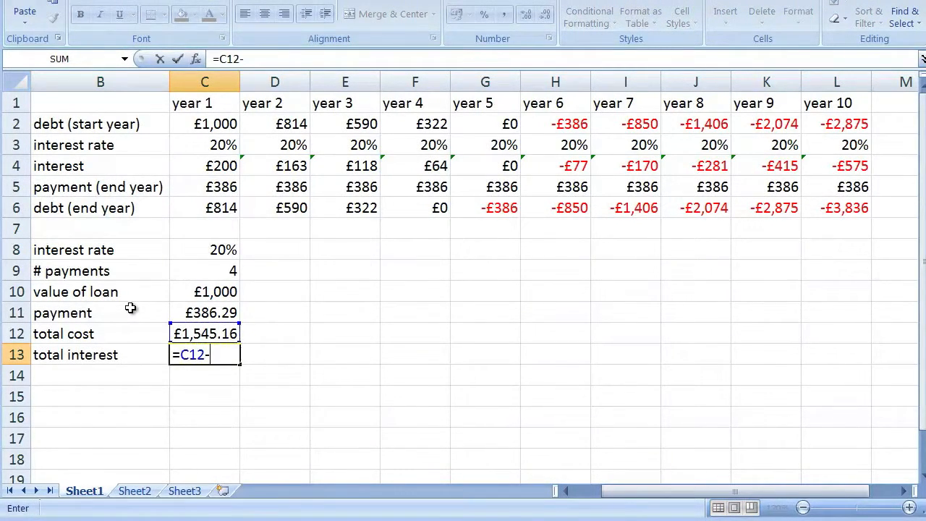
key(Up)
key(Up)
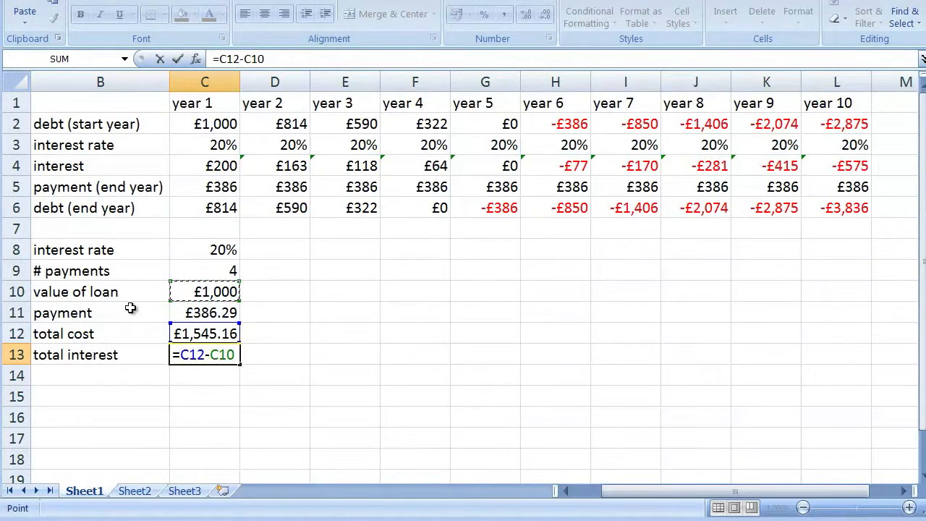
key(Return)
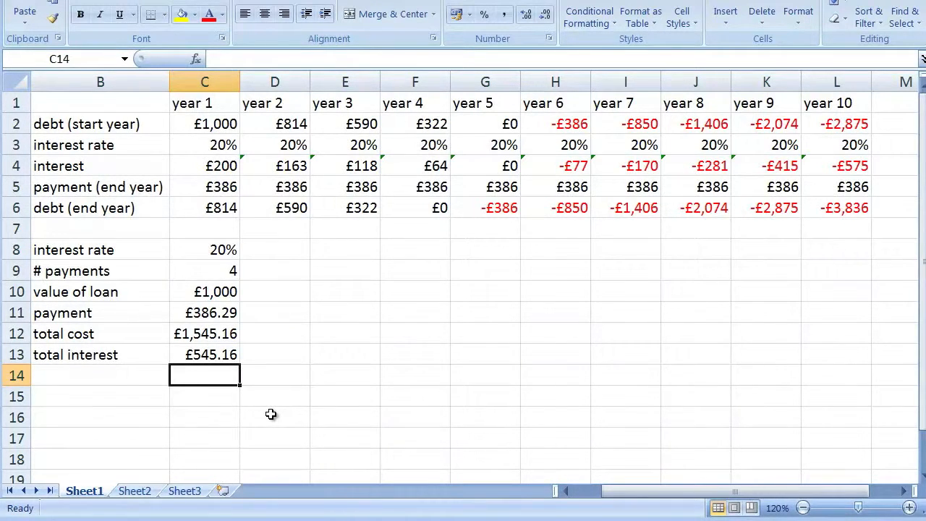
Set the loan's interest rate in C8 to 3% and check the recalculated payment, total cost and total interest
click(229, 253)
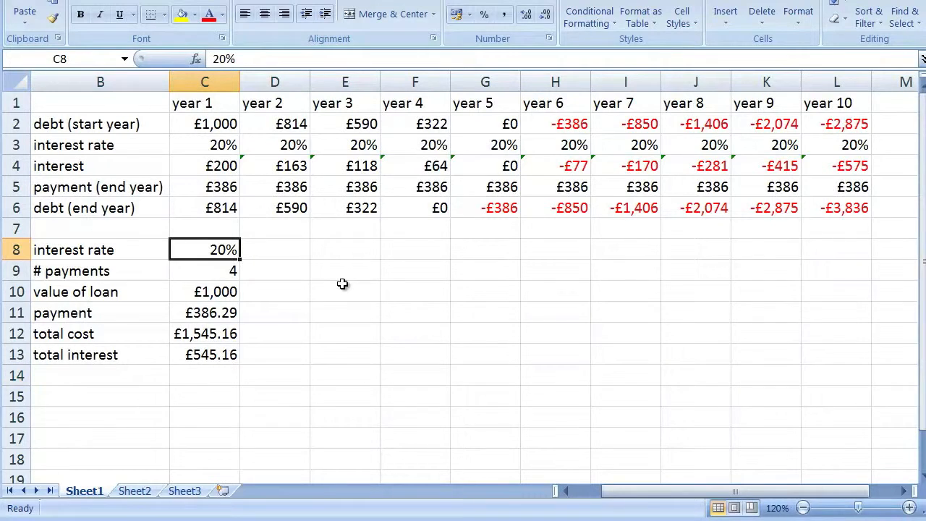
text(3)
key(Return)
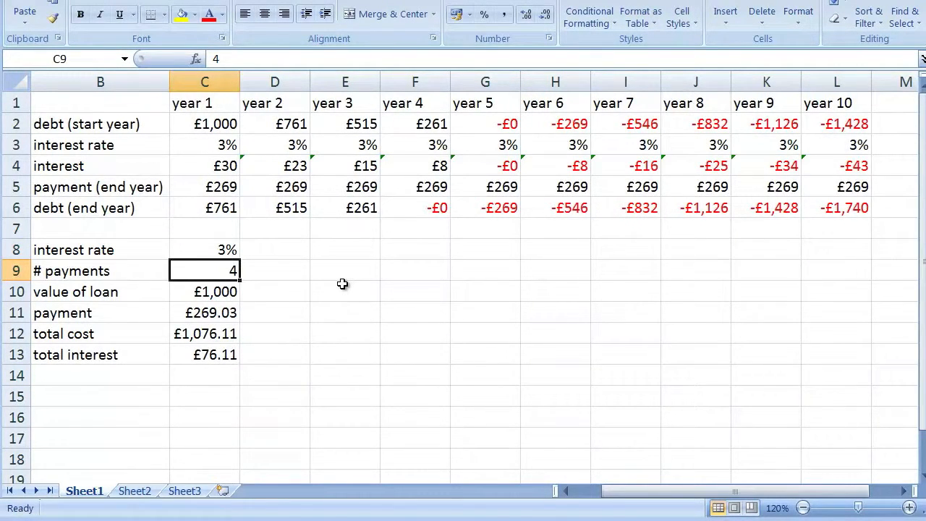
click(211, 313)
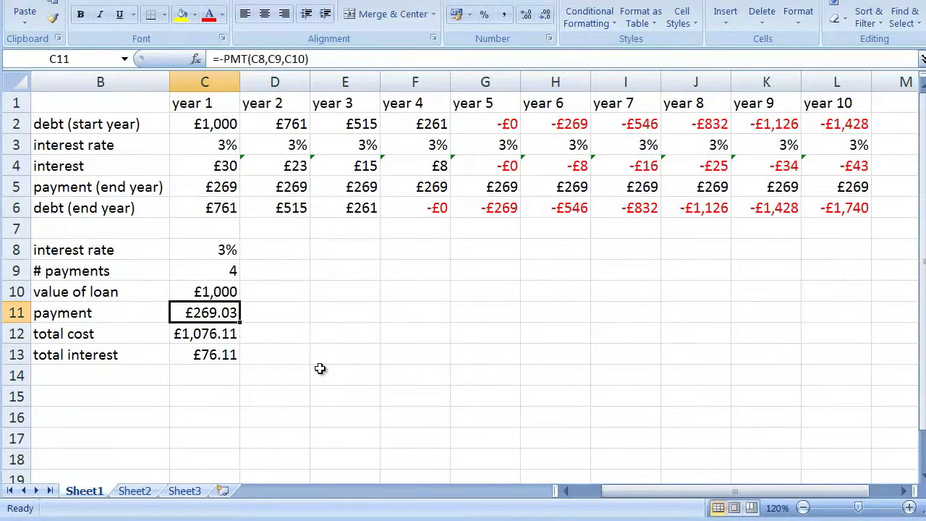
click(201, 332)
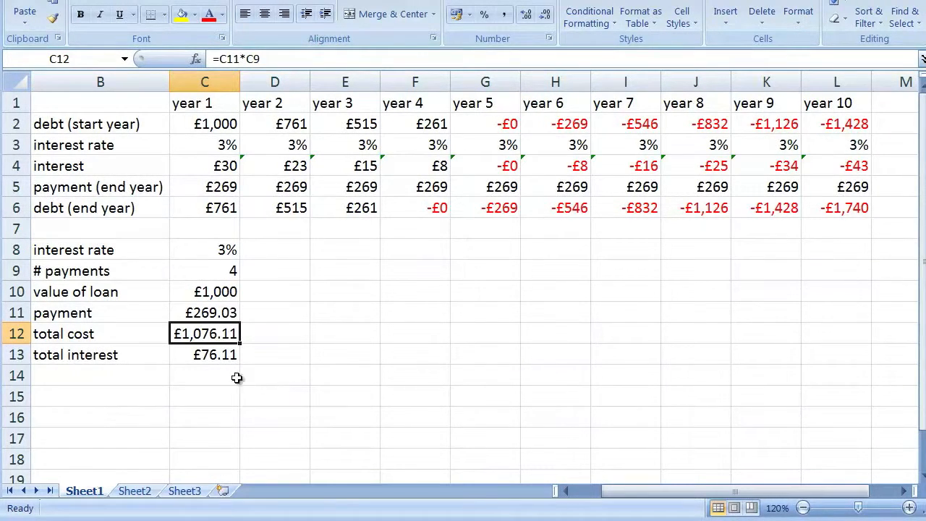
click(217, 355)
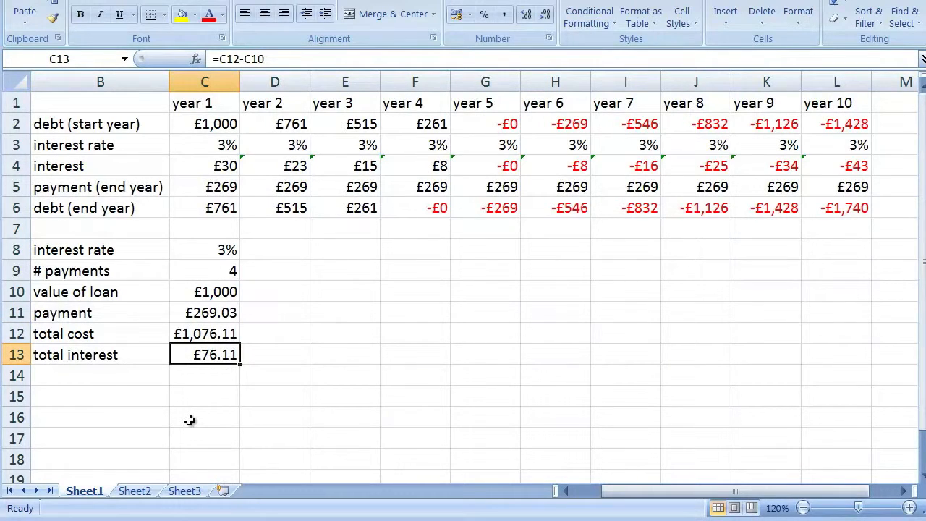